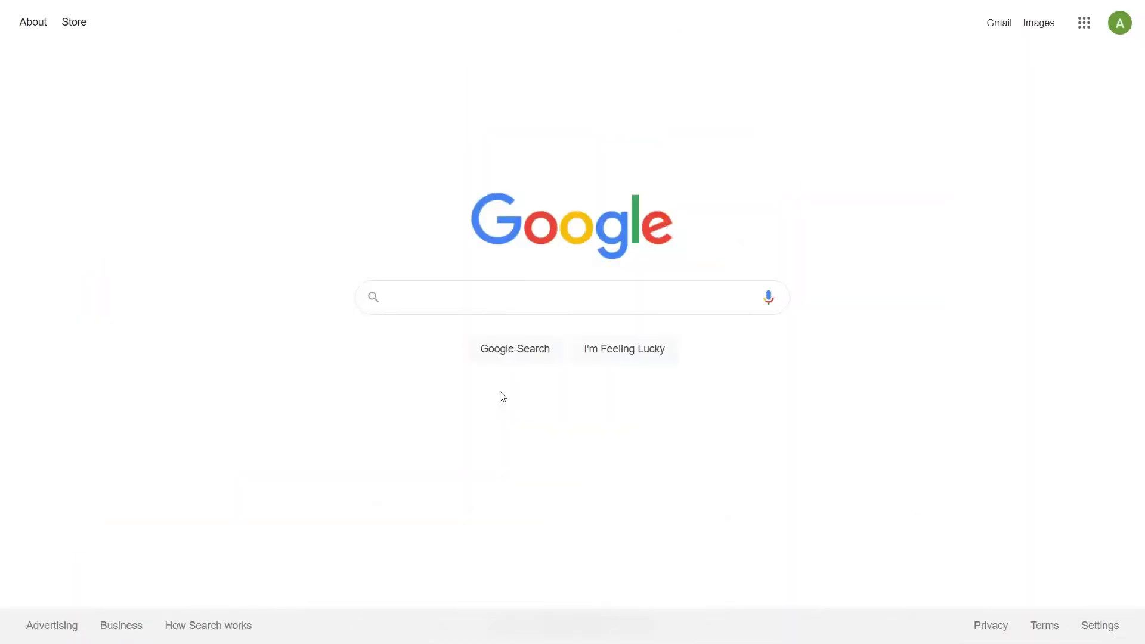
Search Google for 'SysTools Image Converter' and open the official product page
{"action": "type", "text": "SysTools Image Converter"}
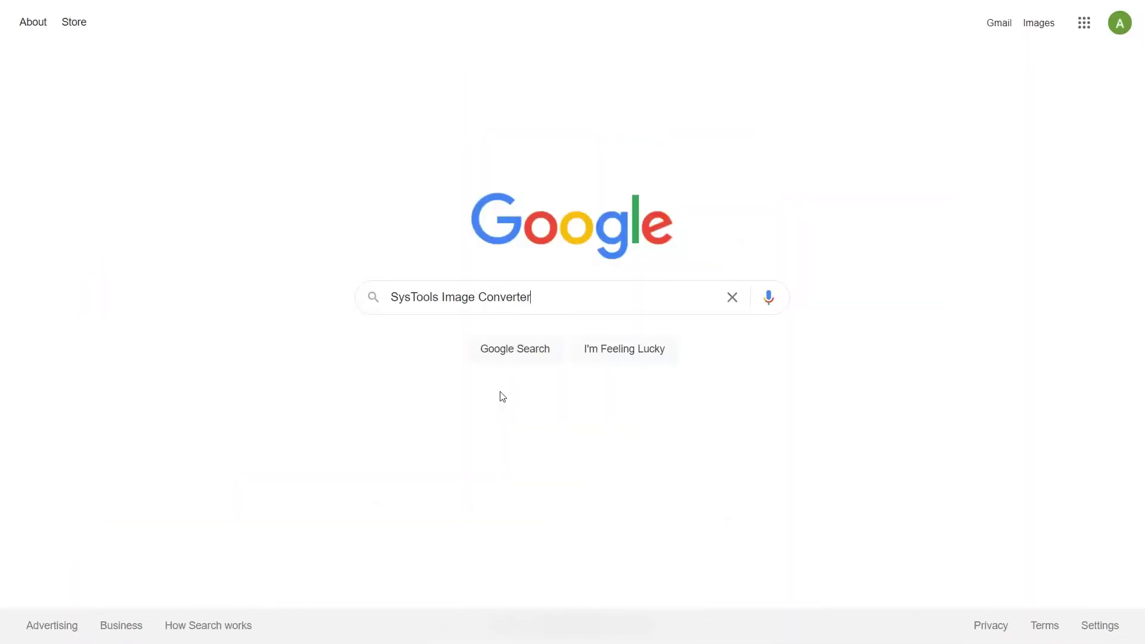
{"action": "left_click", "coordinate": [512, 352]}
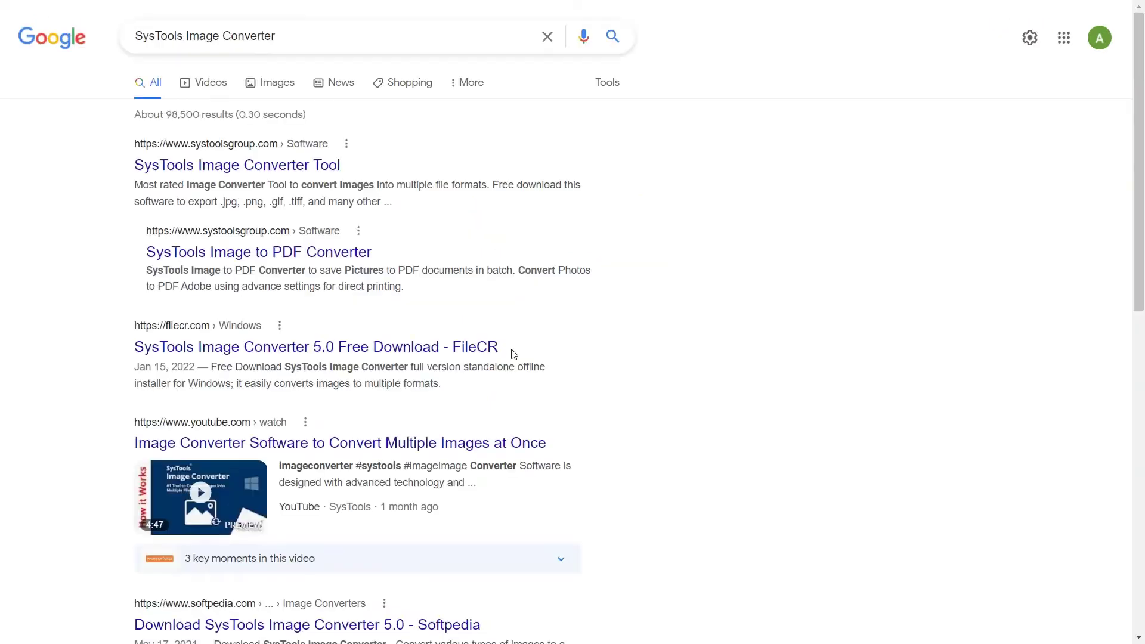
{"action": "left_click", "coordinate": [165, 172]}
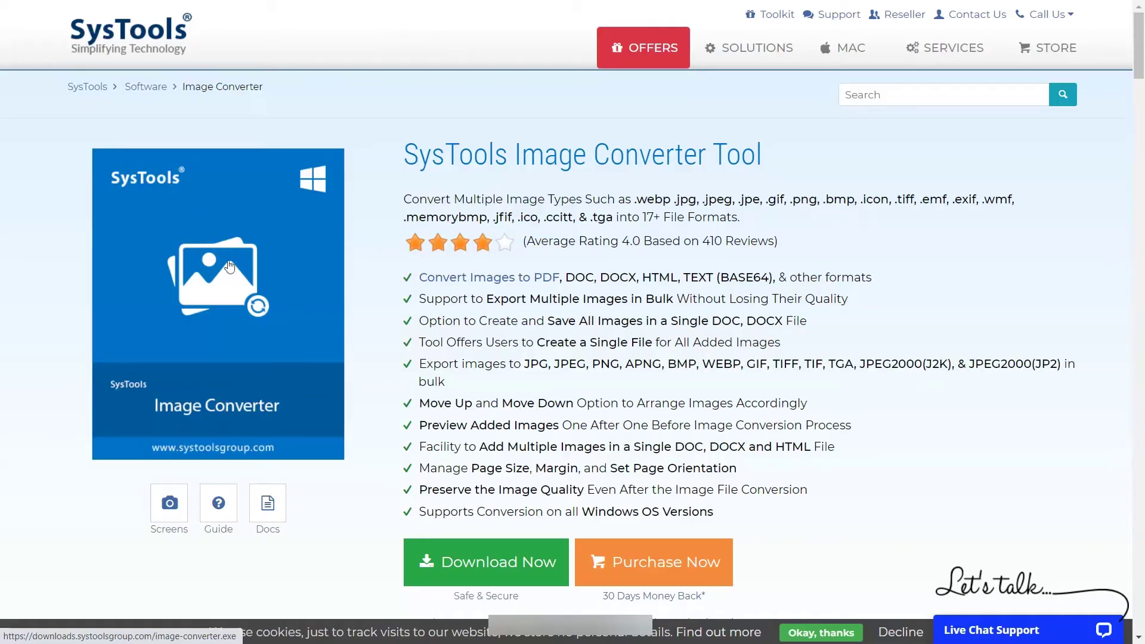
Download image-converter.exe and install it with default settings, launching the converter
{"action": "left_click", "coordinate": [488, 571]}
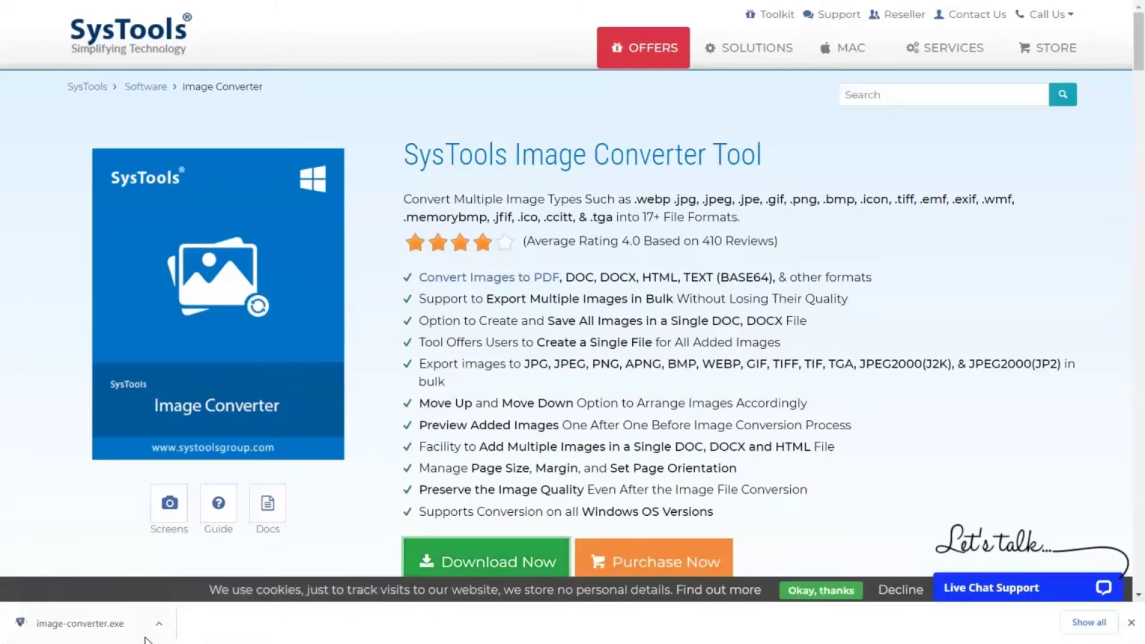
{"action": "left_click", "coordinate": [91, 630]}
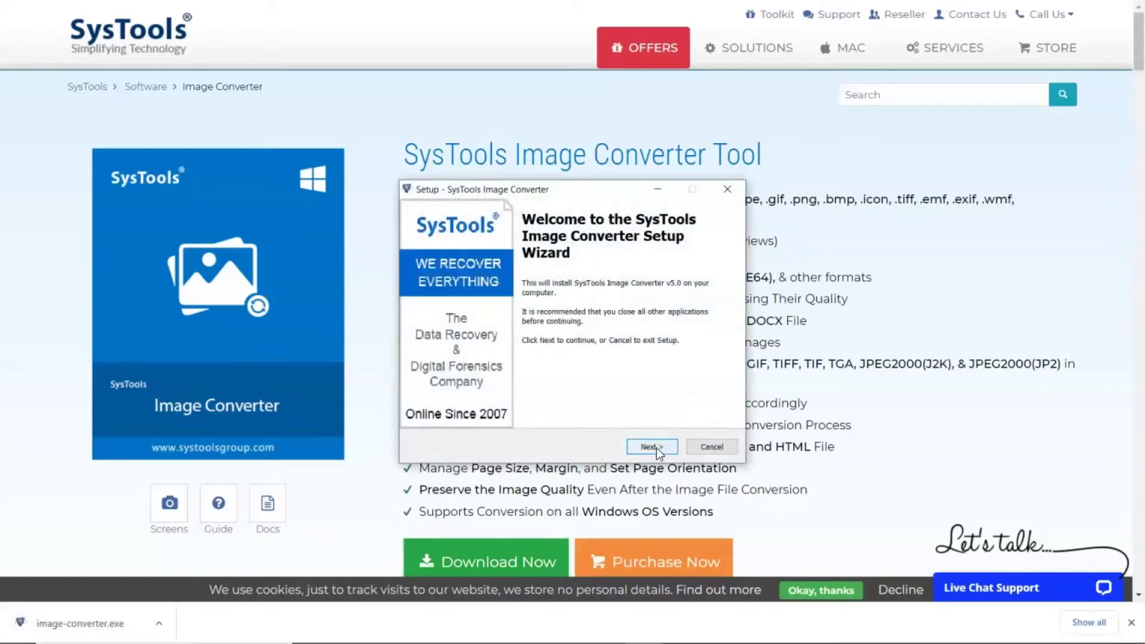
{"action": "left_click", "coordinate": [652, 447]}
{"action": "left_click", "coordinate": [433, 402]}
{"action": "left_click", "coordinate": [652, 447]}
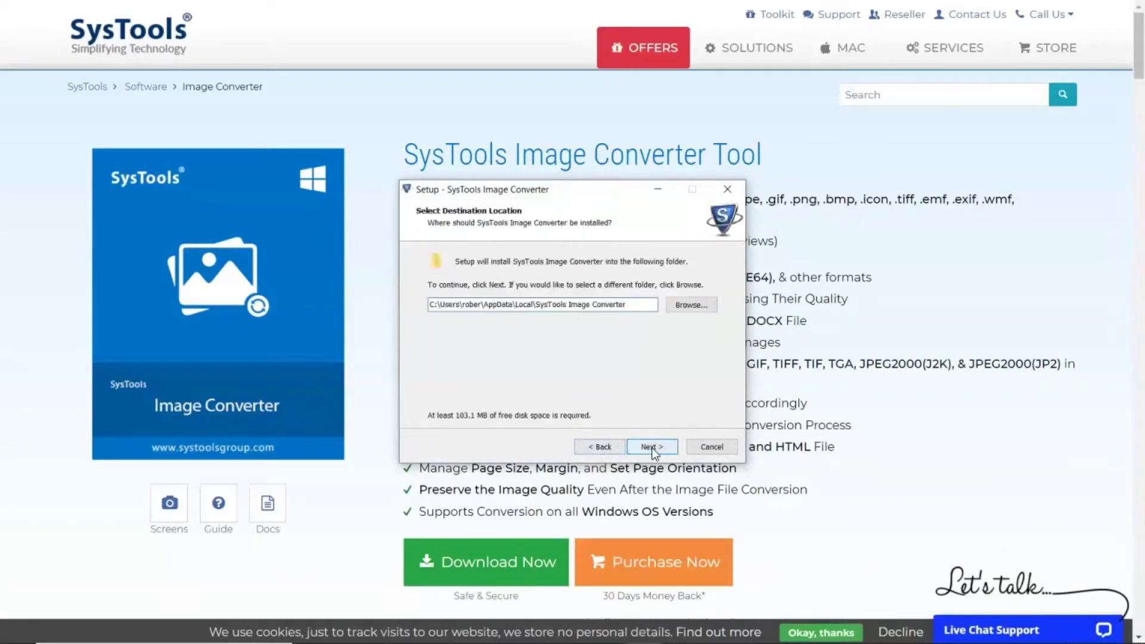
{"action": "left_click", "coordinate": [652, 447]}
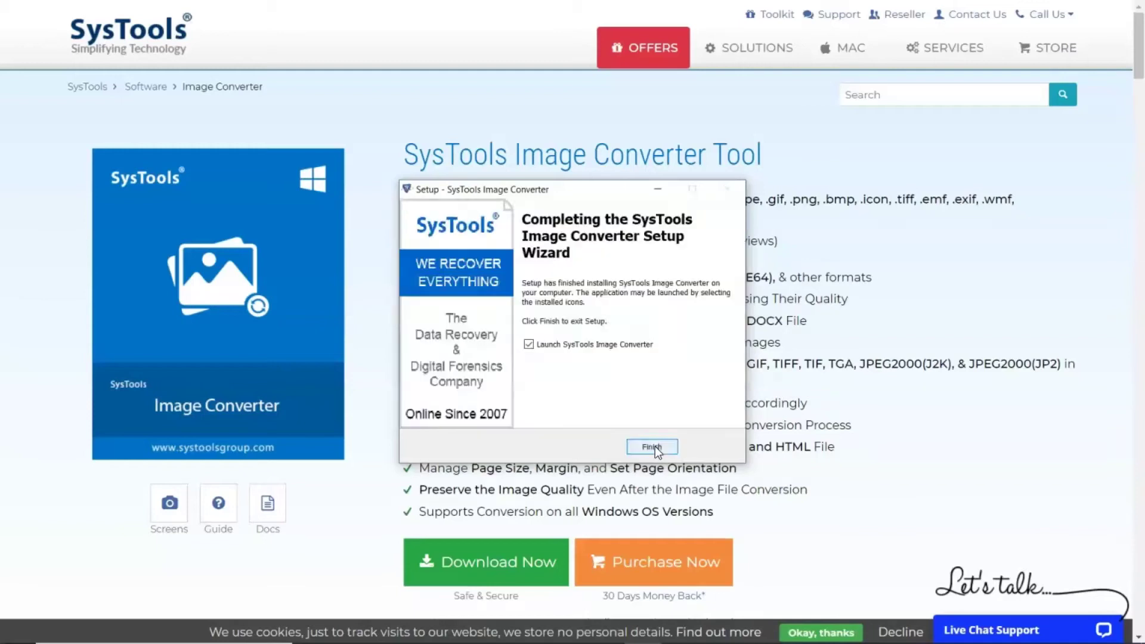
{"action": "left_click", "coordinate": [655, 446]}
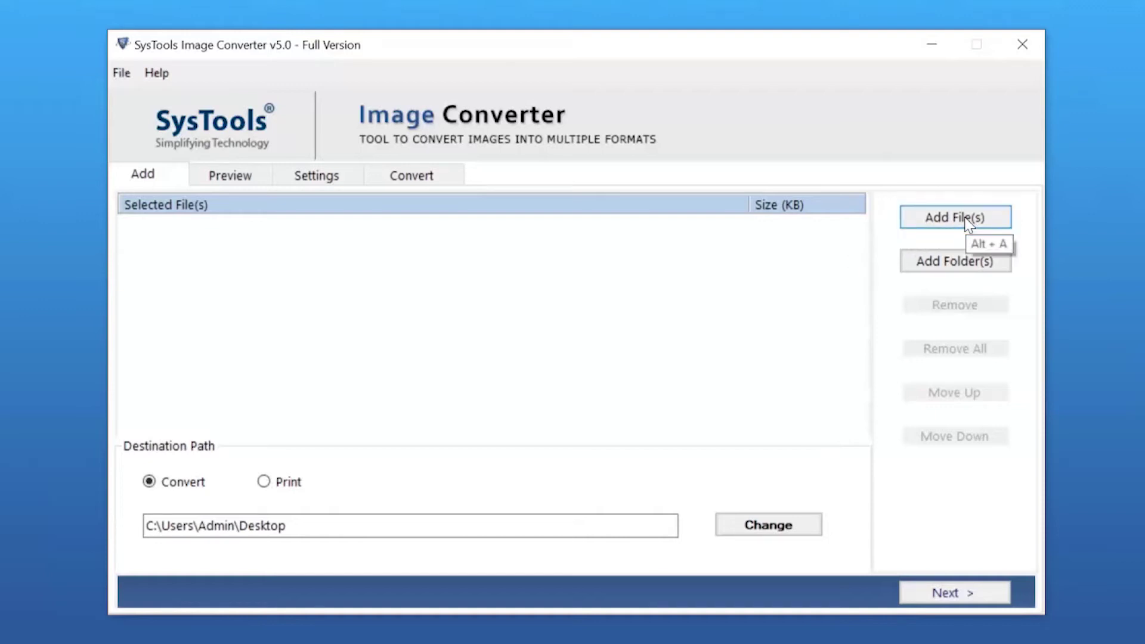
Add the Images folder of PNG files to the conversion list
{"action": "left_click", "coordinate": [943, 270]}
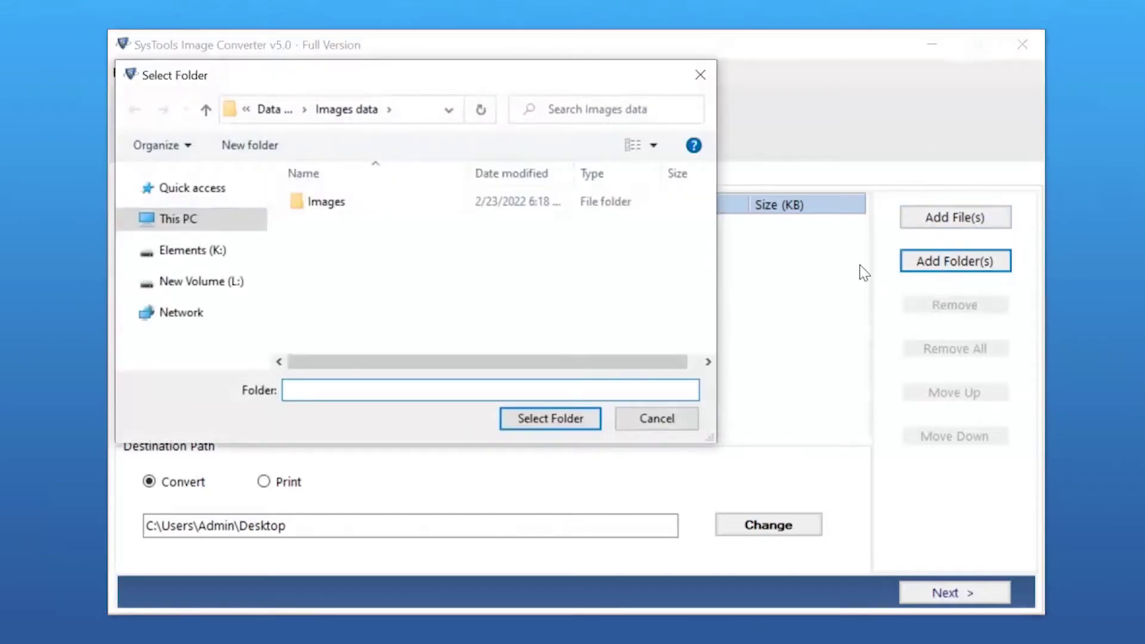
{"action": "left_click", "coordinate": [310, 204]}
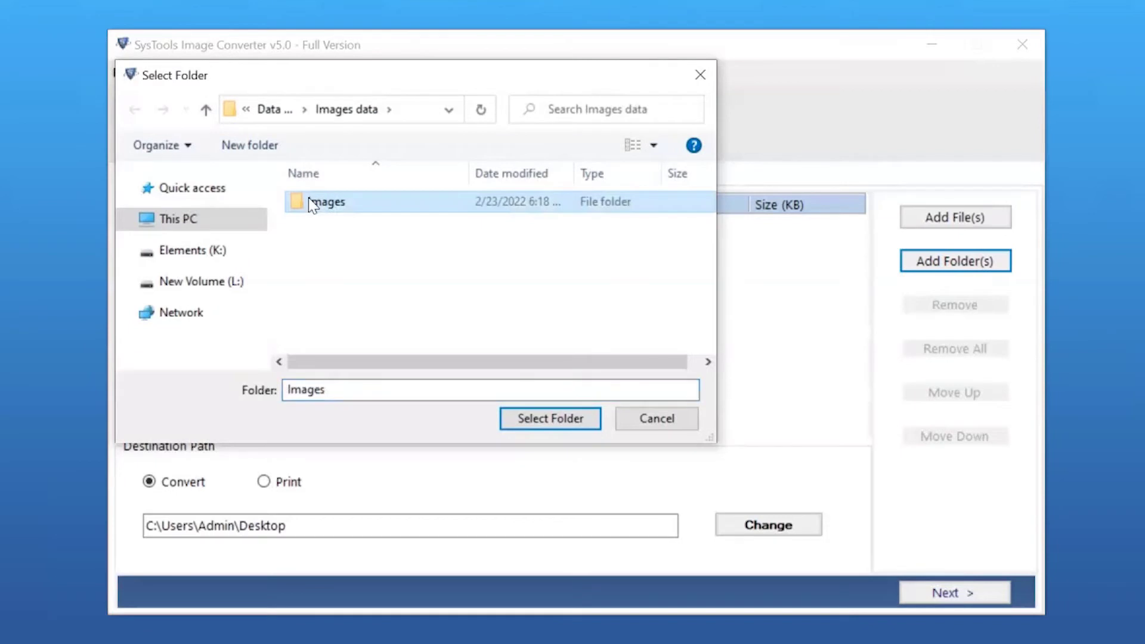
{"action": "left_click", "coordinate": [570, 425]}
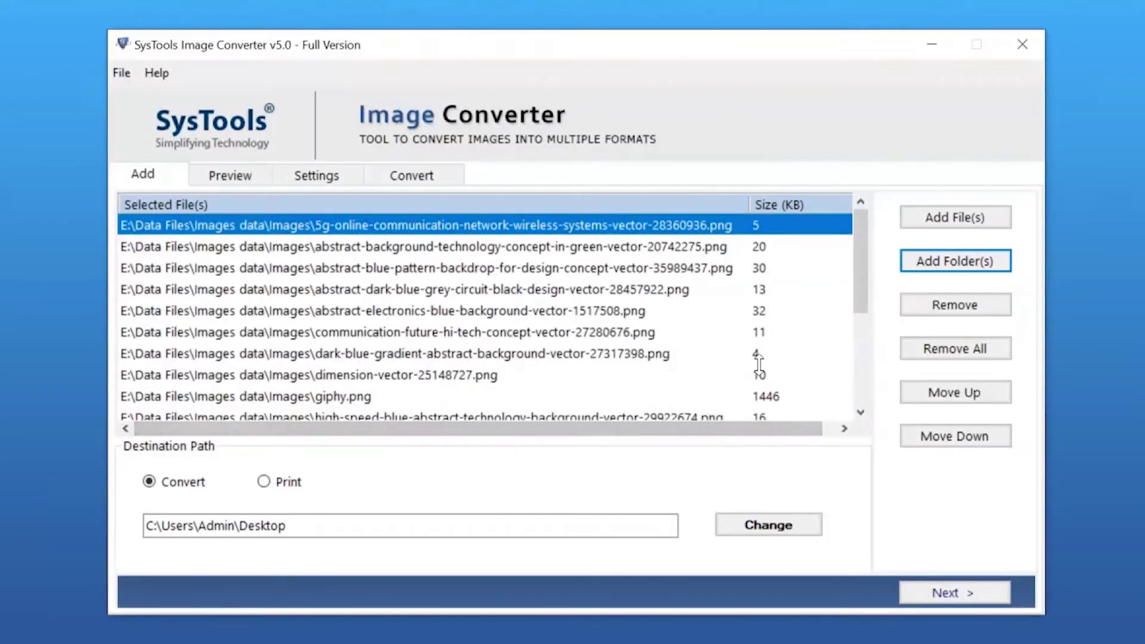
Remove the 5G and green technology images, move the blue backdrop down, keep Convert mode
{"action": "left_click", "coordinate": [955, 310]}
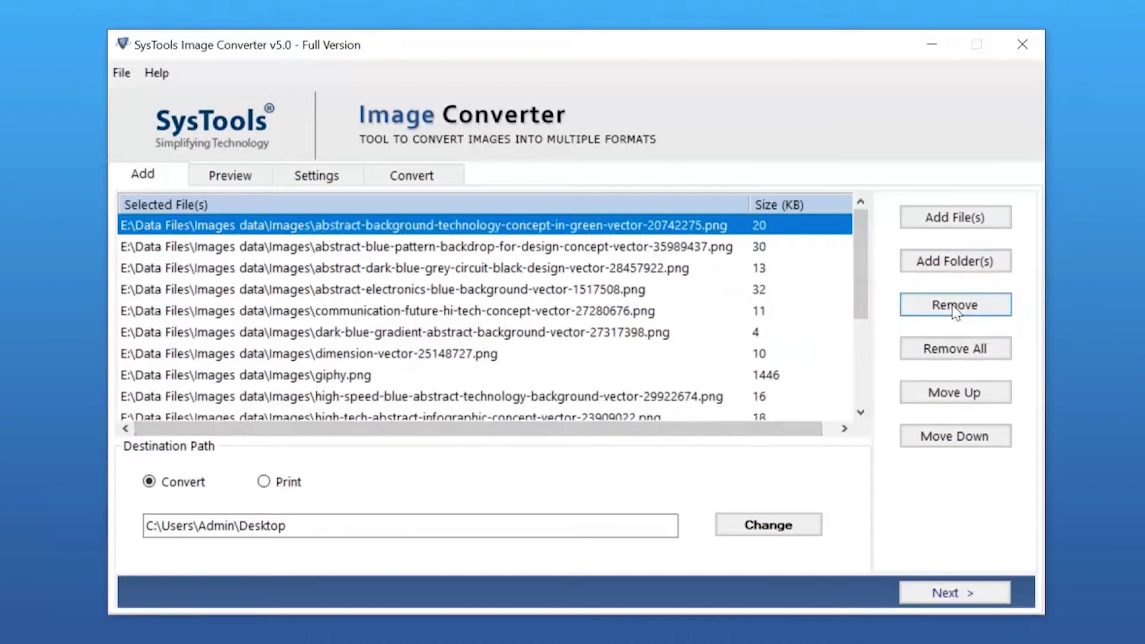
{"action": "left_click", "coordinate": [955, 311]}
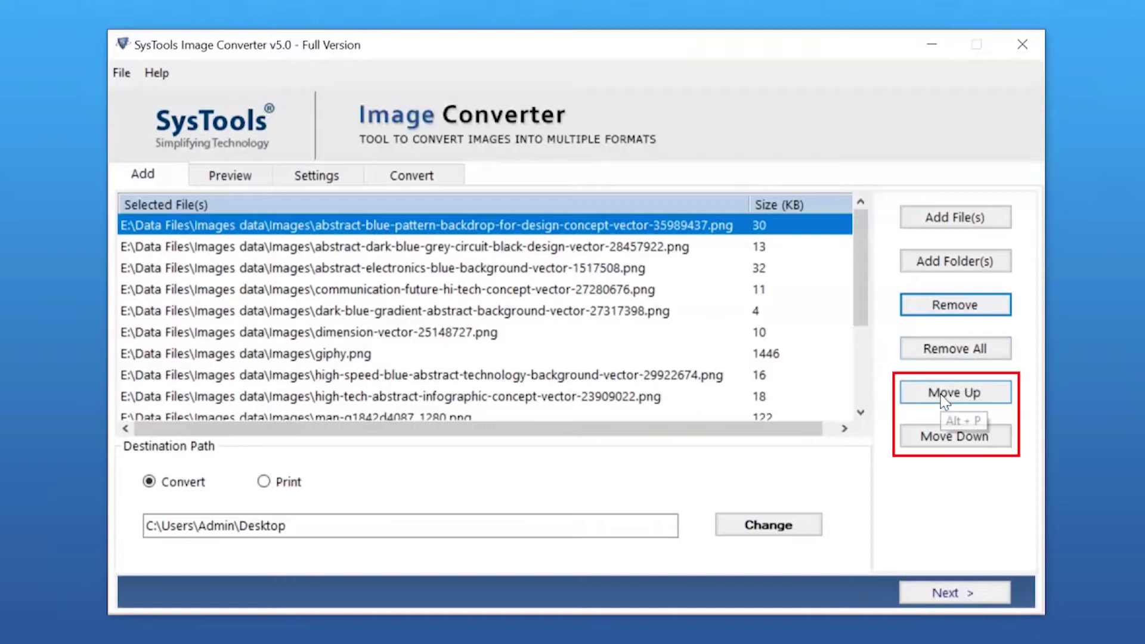
{"action": "left_click", "coordinate": [941, 445]}
{"action": "left_click", "coordinate": [940, 438]}
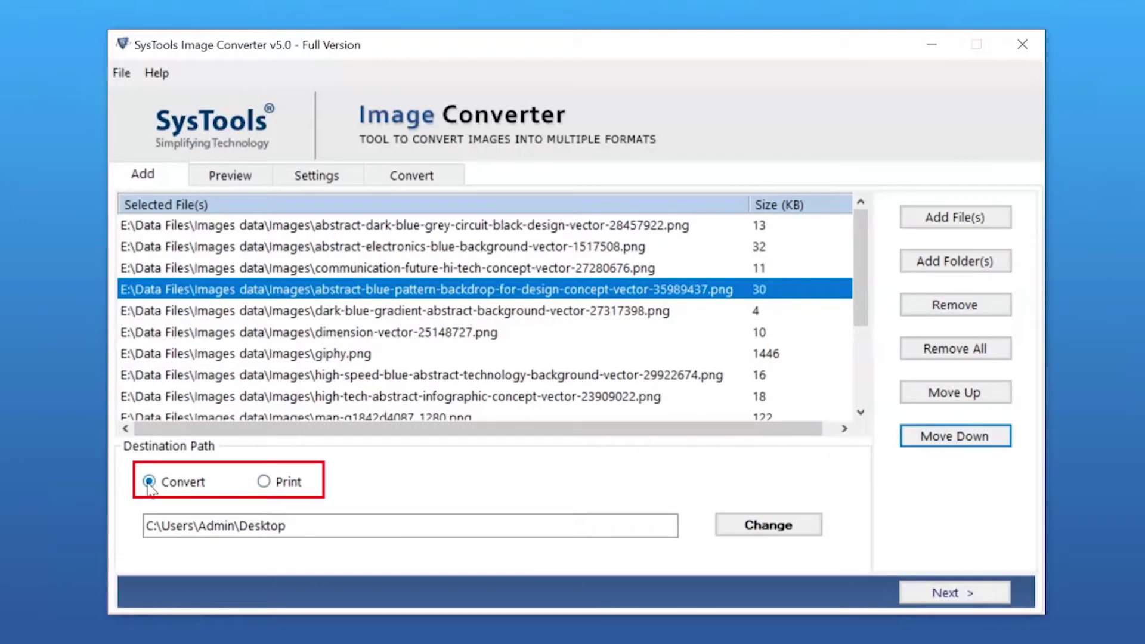
{"action": "left_click", "coordinate": [264, 483]}
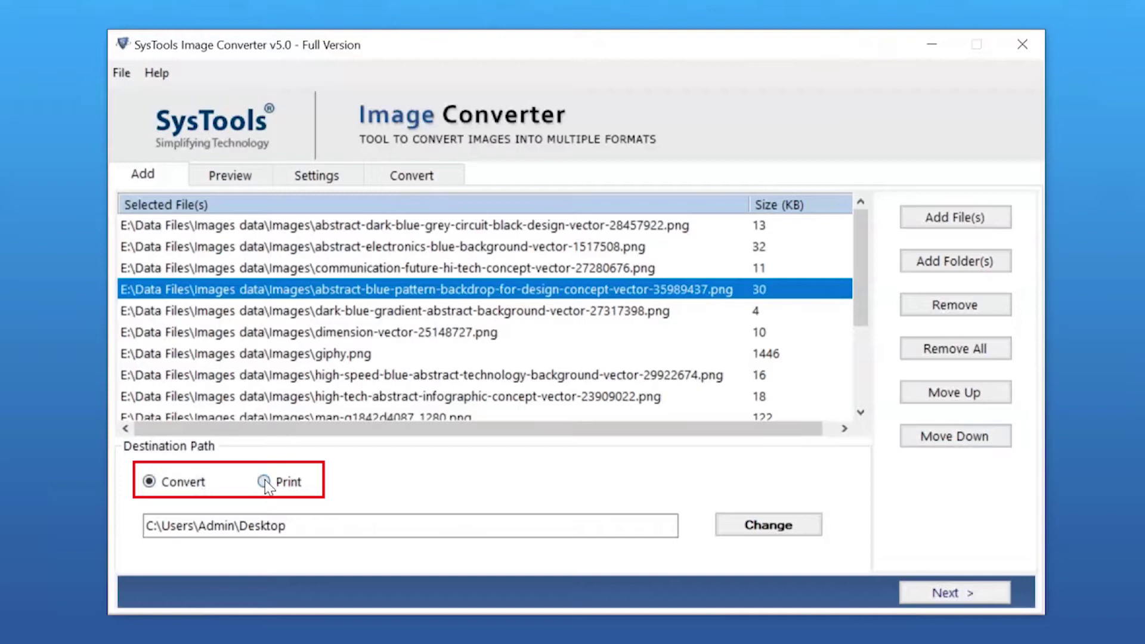
{"action": "left_click", "coordinate": [148, 482]}
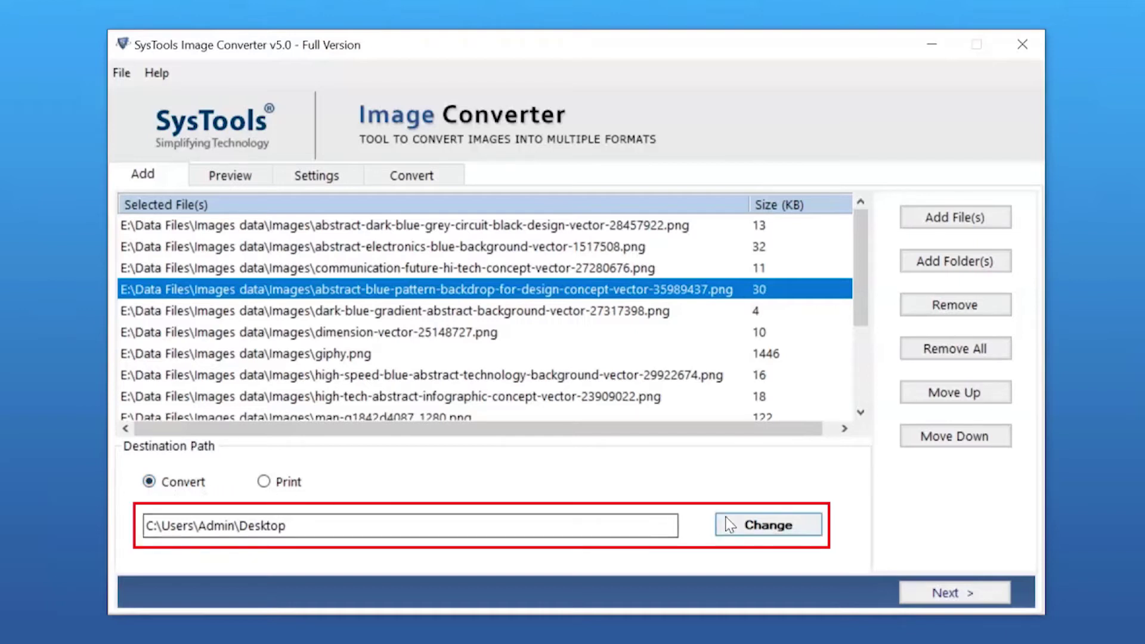
Change the output destination to the Desktop's Converted Data Files folder
{"action": "left_click", "coordinate": [770, 525]}
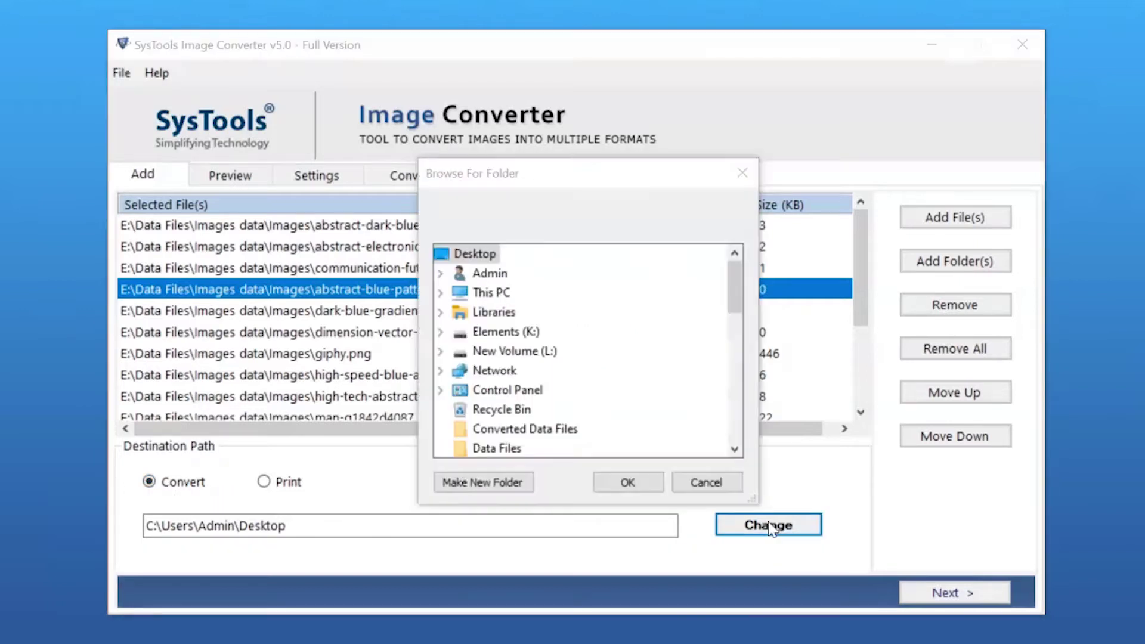
{"action": "left_click", "coordinate": [549, 435]}
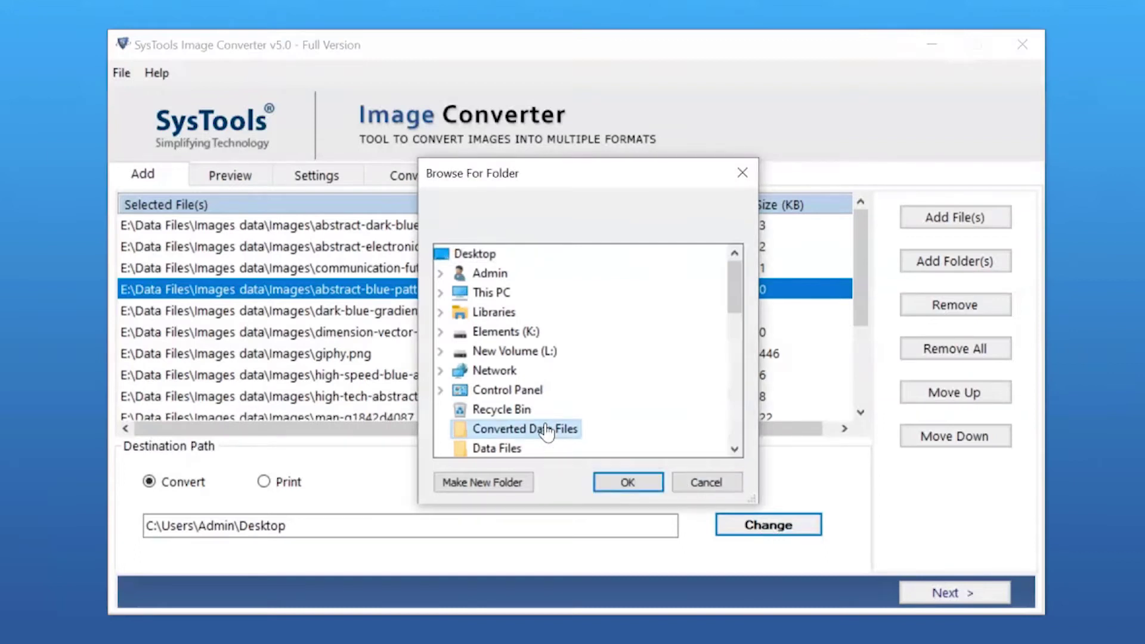
{"action": "left_click", "coordinate": [627, 482]}
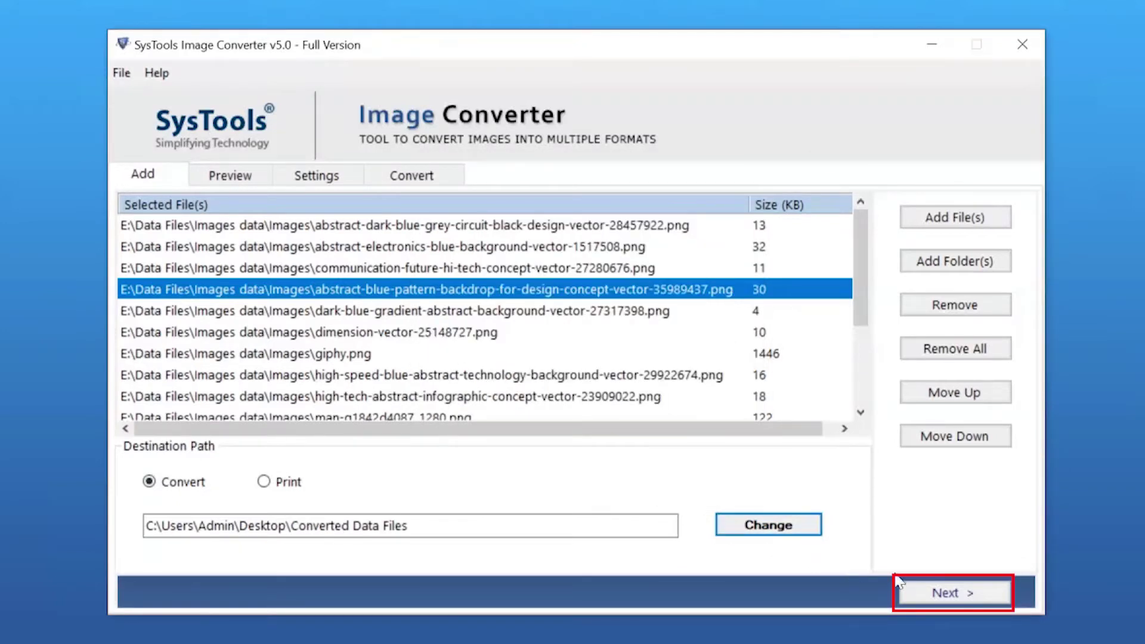
Preview the first four images, then continue to the export settings page
{"action": "left_click", "coordinate": [986, 596]}
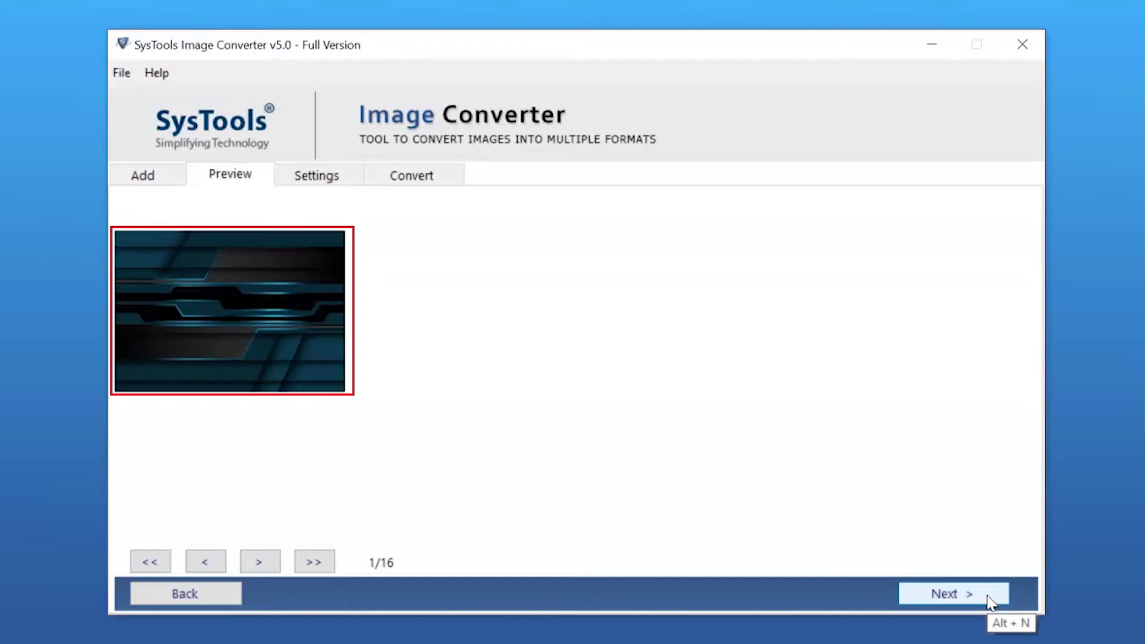
{"action": "left_click", "coordinate": [265, 561]}
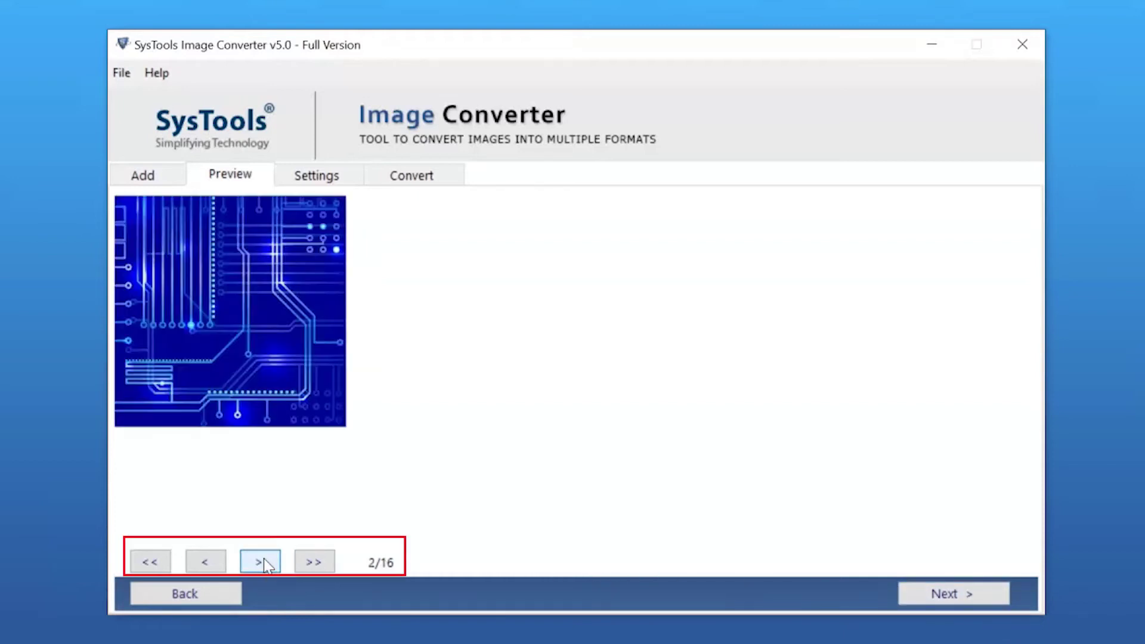
{"action": "left_click", "coordinate": [264, 562]}
{"action": "left_click", "coordinate": [264, 562]}
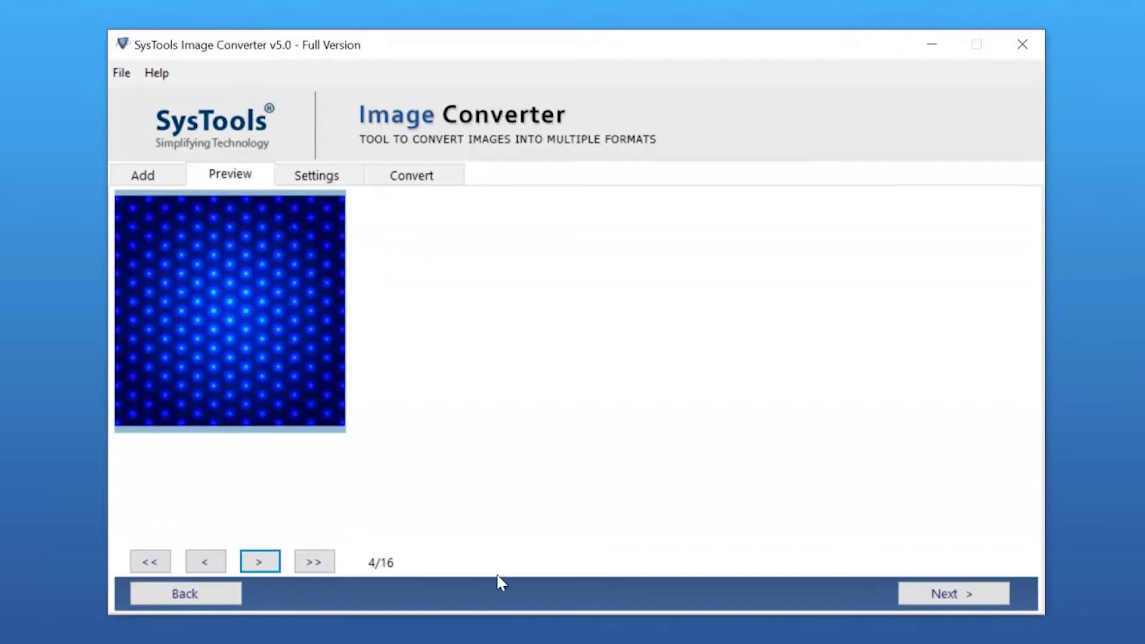
{"action": "left_click", "coordinate": [968, 595]}
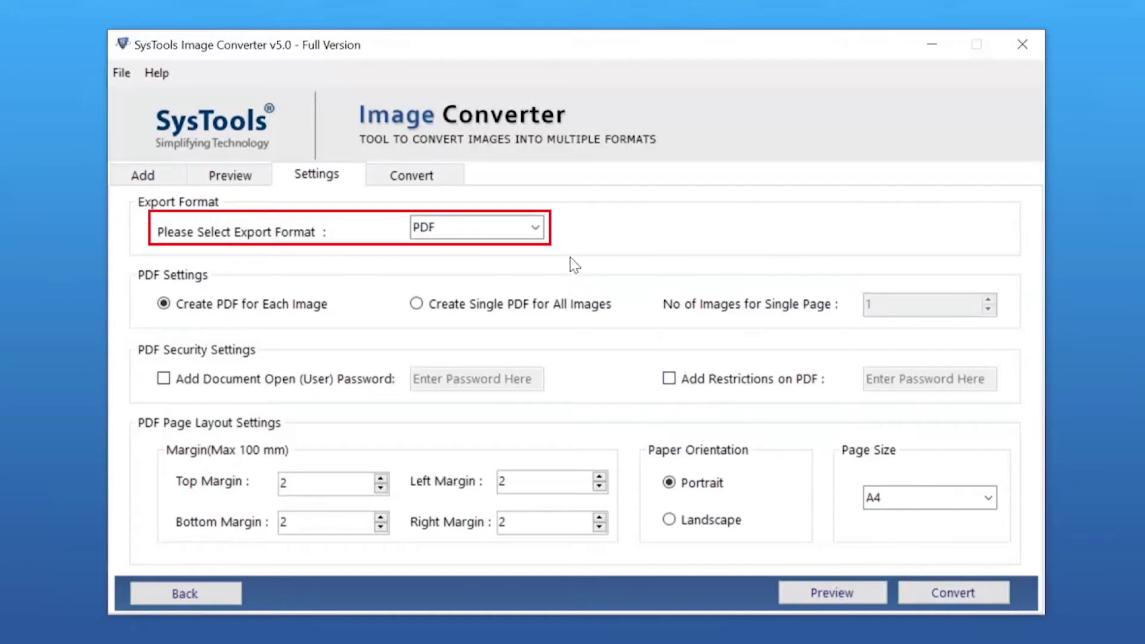
Choose GIF as the export format, leave Resize Image off, and start conversion
{"action": "left_click", "coordinate": [536, 230]}
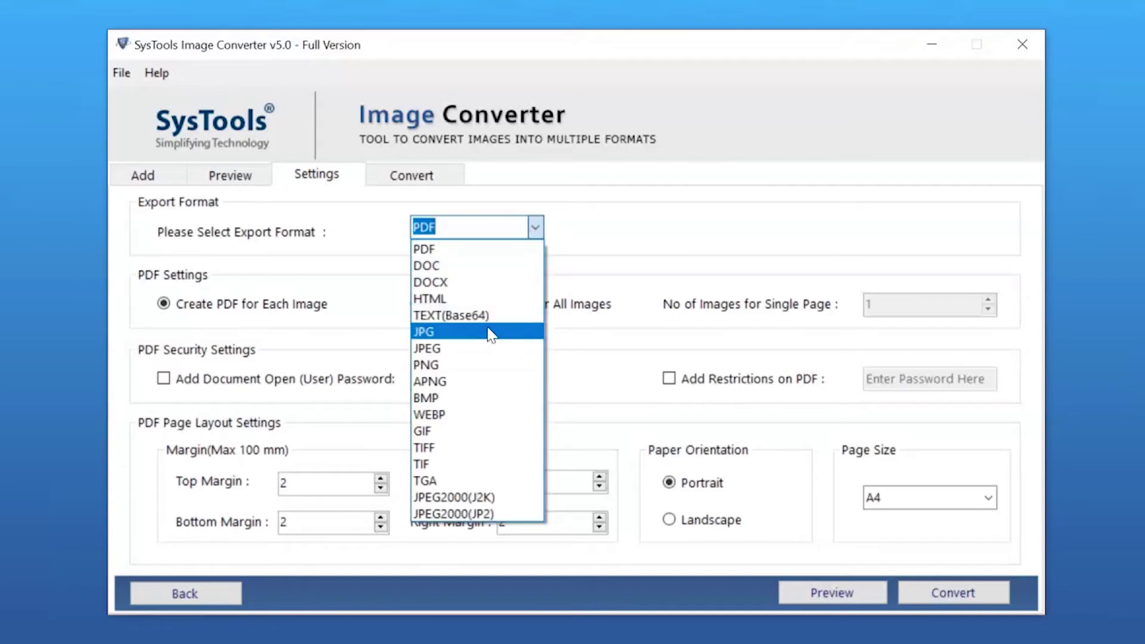
{"action": "left_click", "coordinate": [436, 432]}
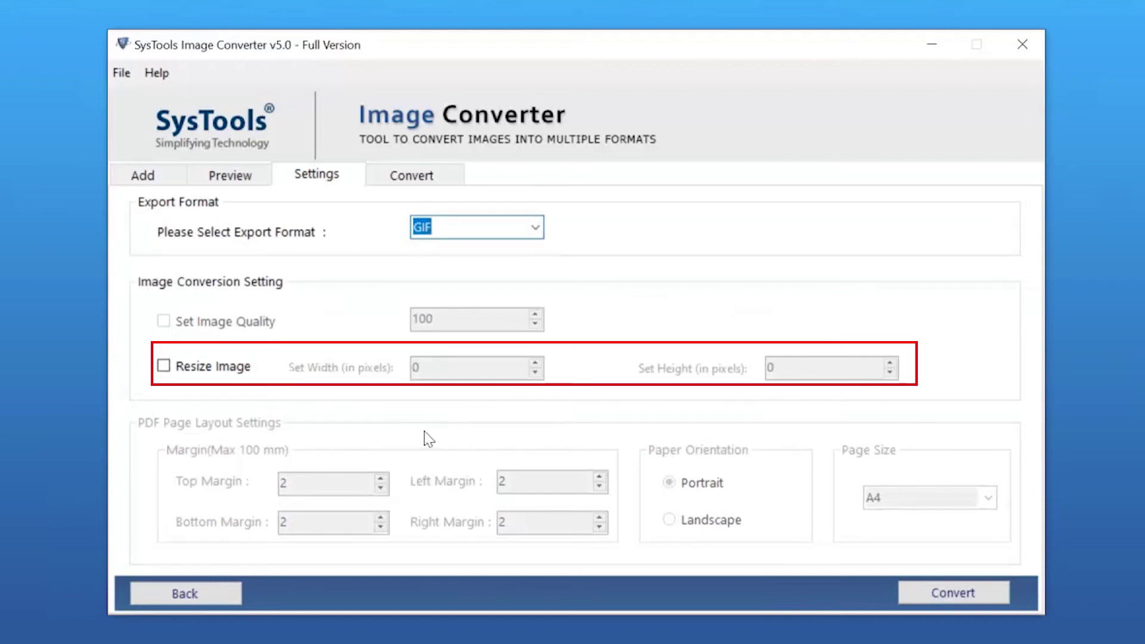
{"action": "left_click", "coordinate": [164, 366]}
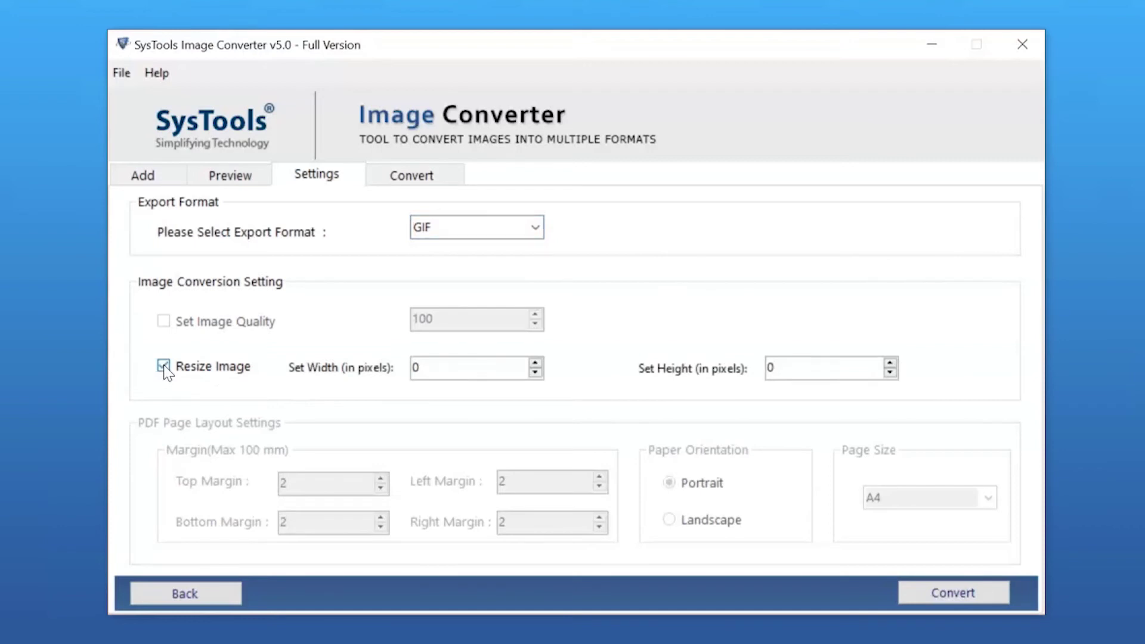
{"action": "left_click", "coordinate": [164, 366]}
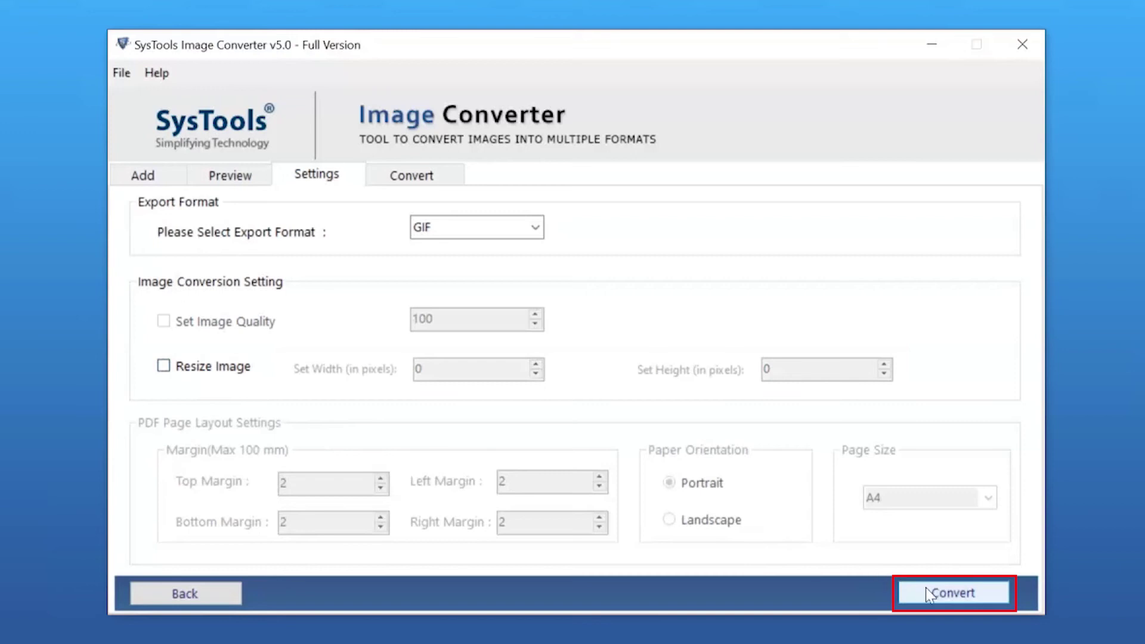
{"action": "left_click", "coordinate": [952, 593]}
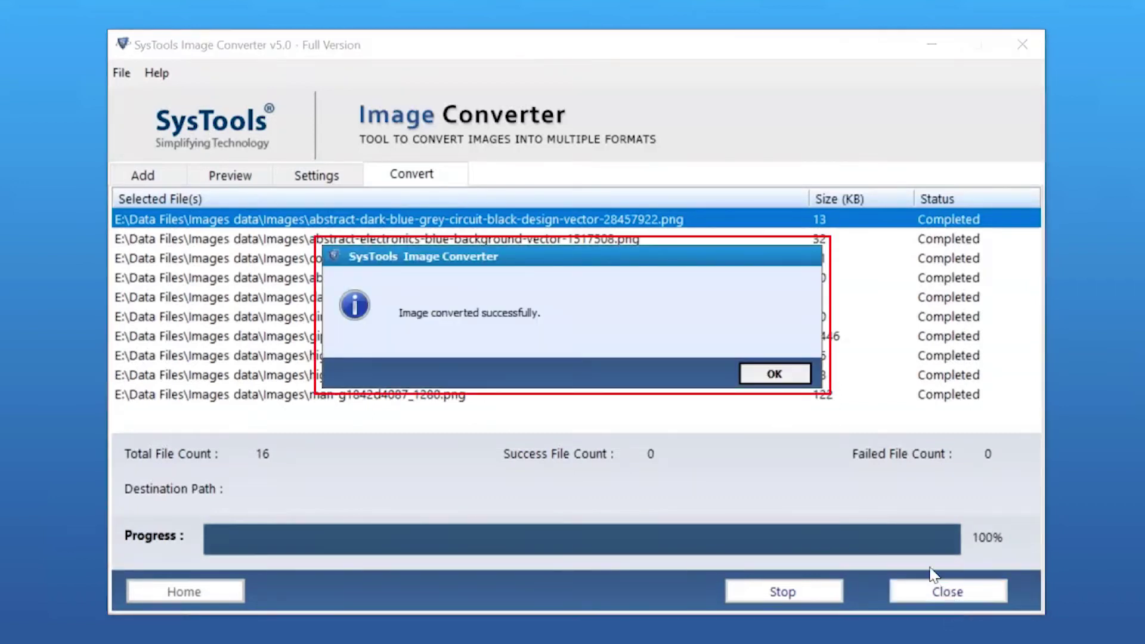
Dismiss the 'Image converted successfully' message to reveal the 16-of-16 summary
{"action": "left_click", "coordinate": [774, 376]}
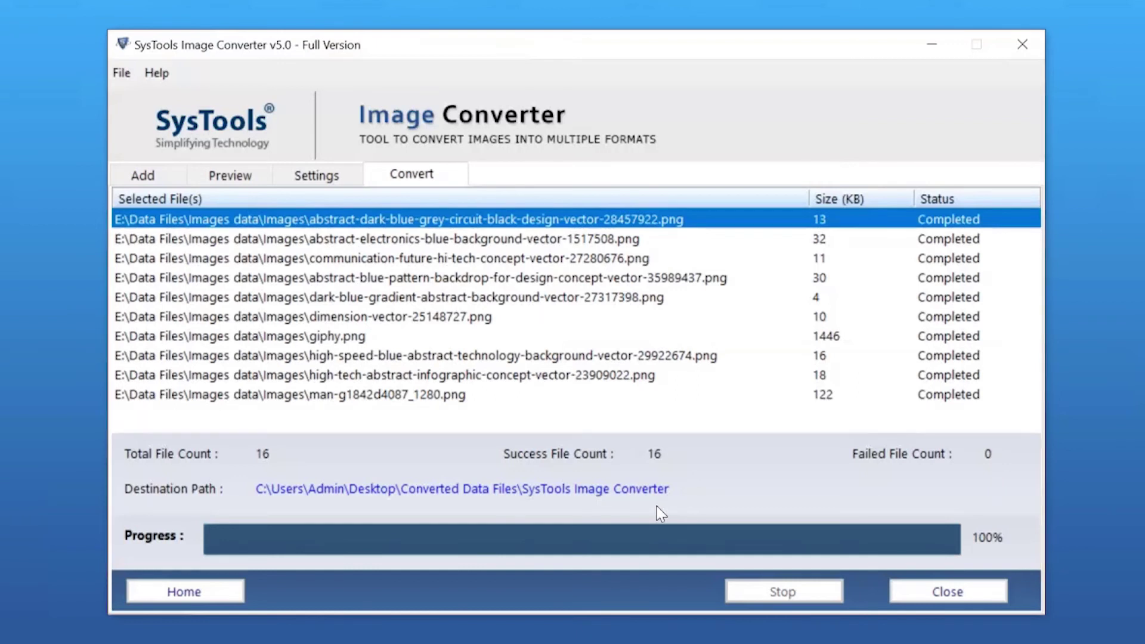
Open the destination path to view the 16 converted GIFs in File Explorer
{"action": "left_click", "coordinate": [597, 495]}
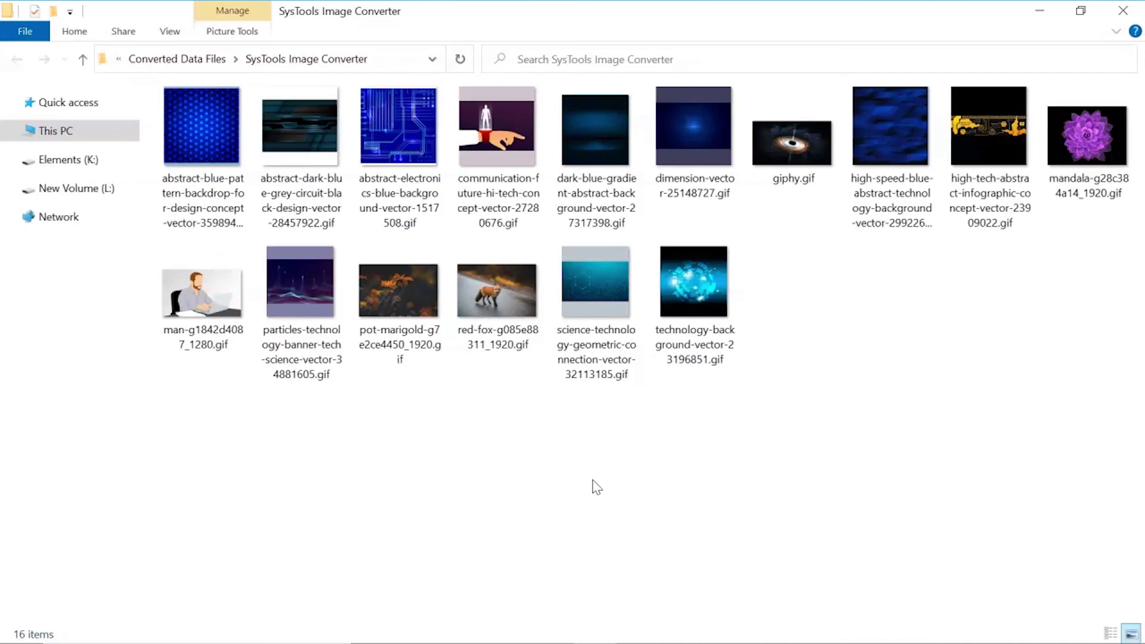